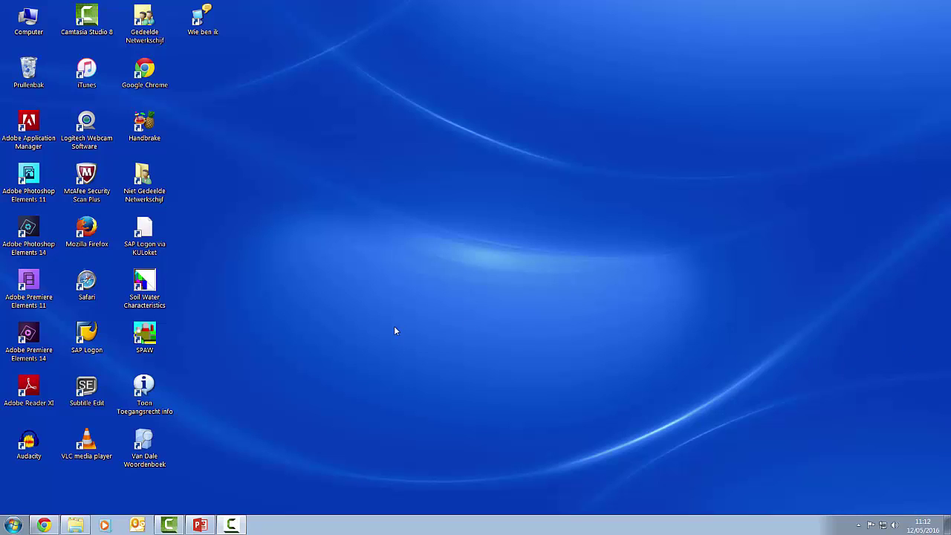
Step: Launch Soil Water Characteristics and switch its units to Metric
{"action": "double_click", "coordinate": [150, 299]}
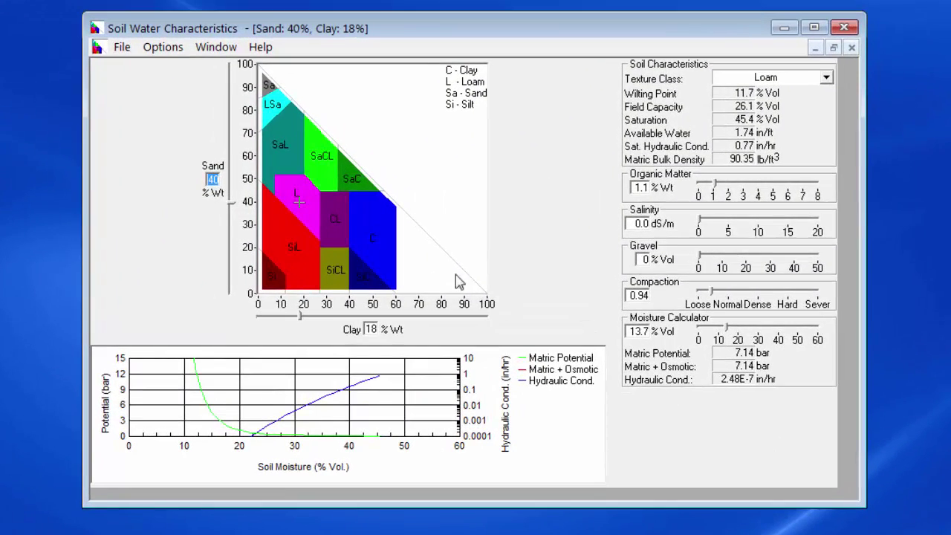
{"action": "left_click", "coordinate": [165, 47]}
{"action": "mouse_move", "coordinate": [172, 71]}
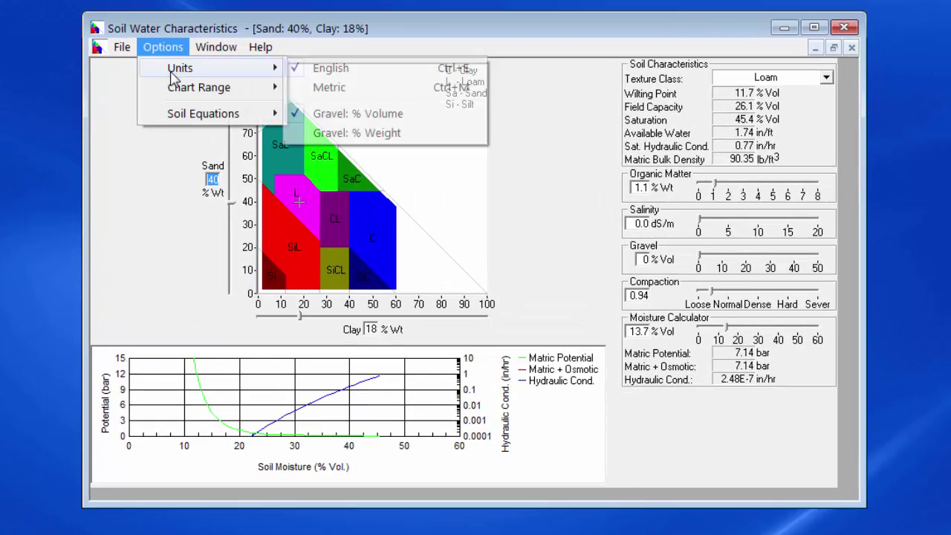
{"action": "left_click", "coordinate": [329, 89]}
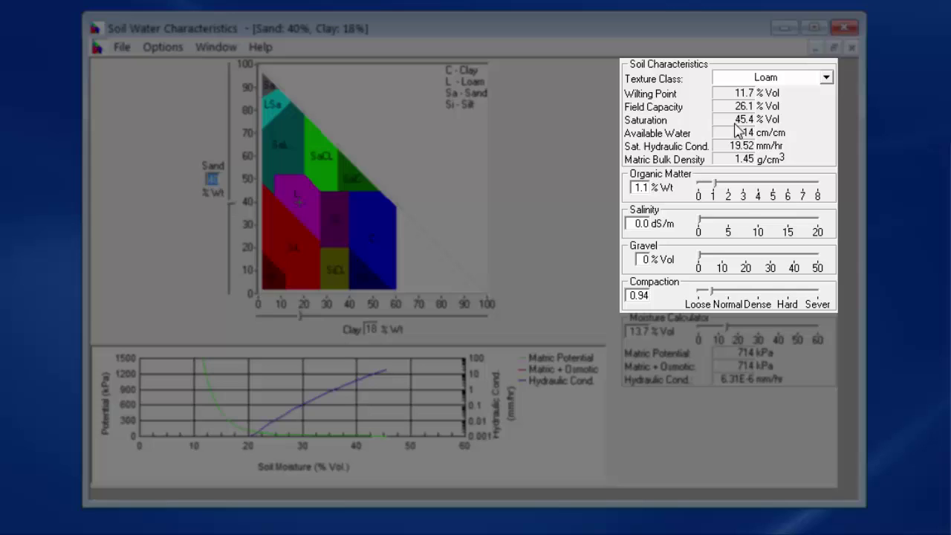
Step: Raise organic matter to 2.0 % Wt and compaction from 0.94 to 1.11
{"action": "left_click", "coordinate": [716, 186]}
{"action": "mouse_move", "coordinate": [716, 185]}
{"action": "left_mouse_down"}
{"action": "mouse_move", "coordinate": [746, 186]}
{"action": "mouse_move", "coordinate": [702, 188]}
{"action": "mouse_move", "coordinate": [743, 189]}
{"action": "mouse_move", "coordinate": [730, 190]}
{"action": "left_mouse_up"}
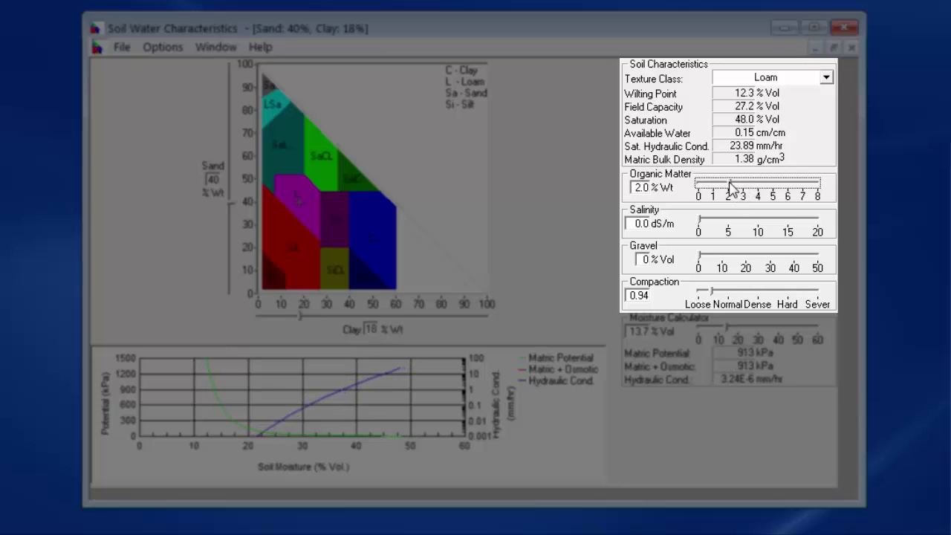
{"action": "left_click", "coordinate": [712, 293]}
{"action": "mouse_move", "coordinate": [711, 294]}
{"action": "left_mouse_down"}
{"action": "mouse_move", "coordinate": [763, 301]}
{"action": "mouse_move", "coordinate": [703, 307]}
{"action": "mouse_move", "coordinate": [718, 303]}
{"action": "left_mouse_up"}
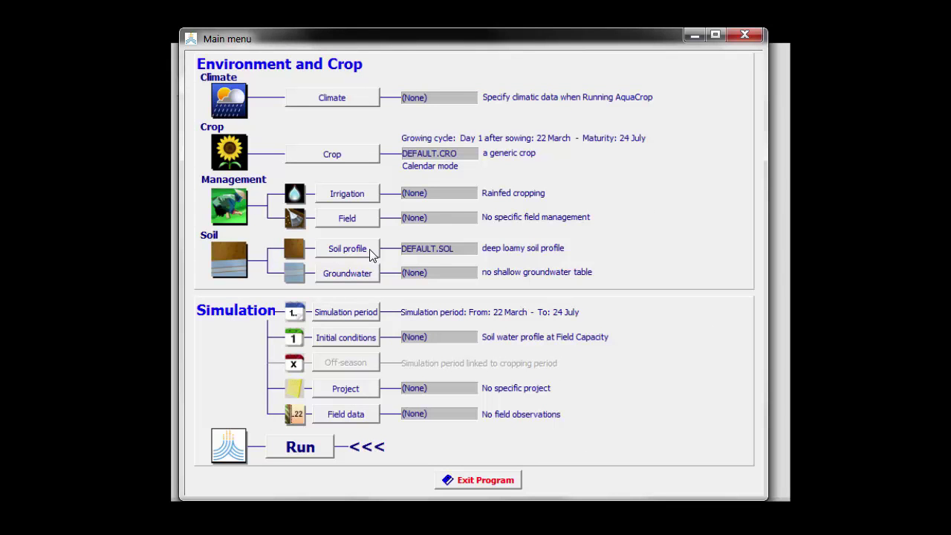
Step: Open the Soil profile options and the Select/Create Soil profile file list
{"action": "left_click", "coordinate": [370, 252]}
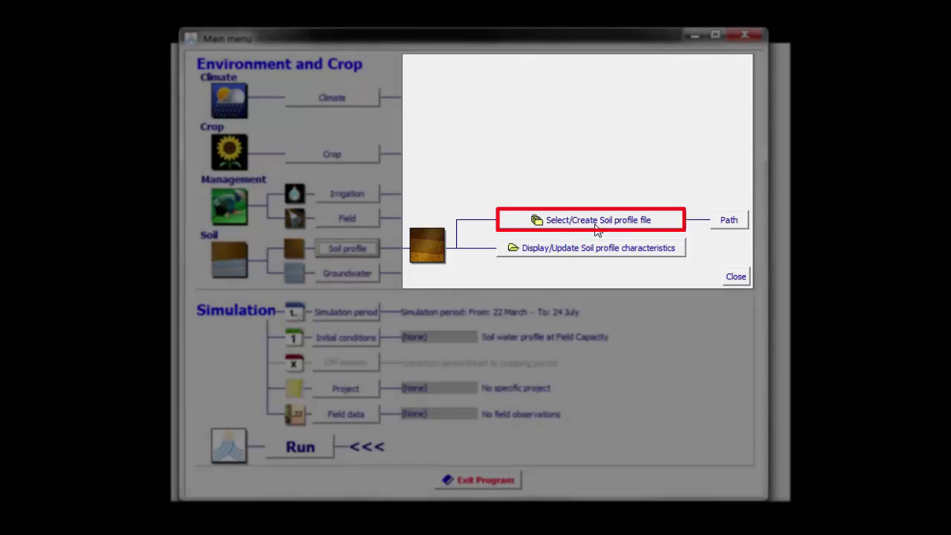
{"action": "left_click", "coordinate": [595, 221]}
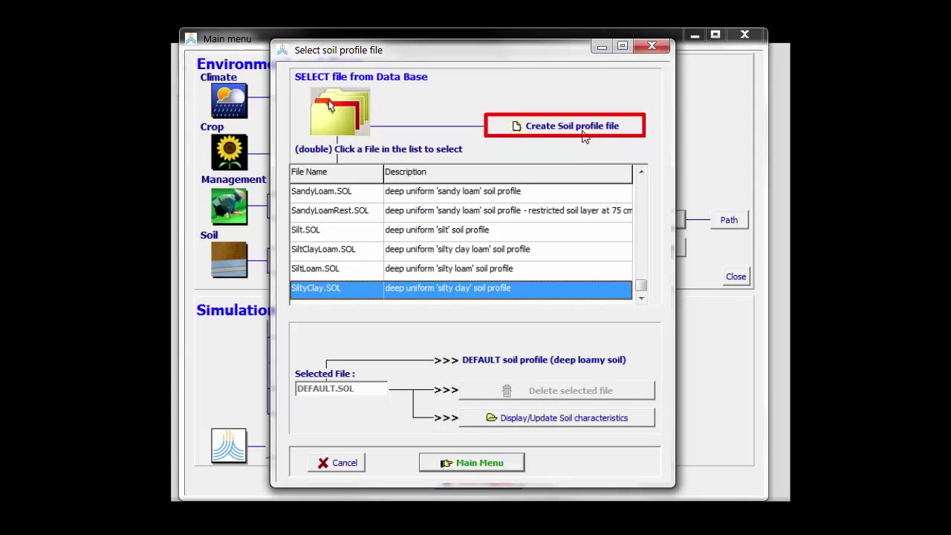
Step: Start a new soil profile file 'Loam3' with description '3 layered loam soil'
{"action": "left_click", "coordinate": [548, 121]}
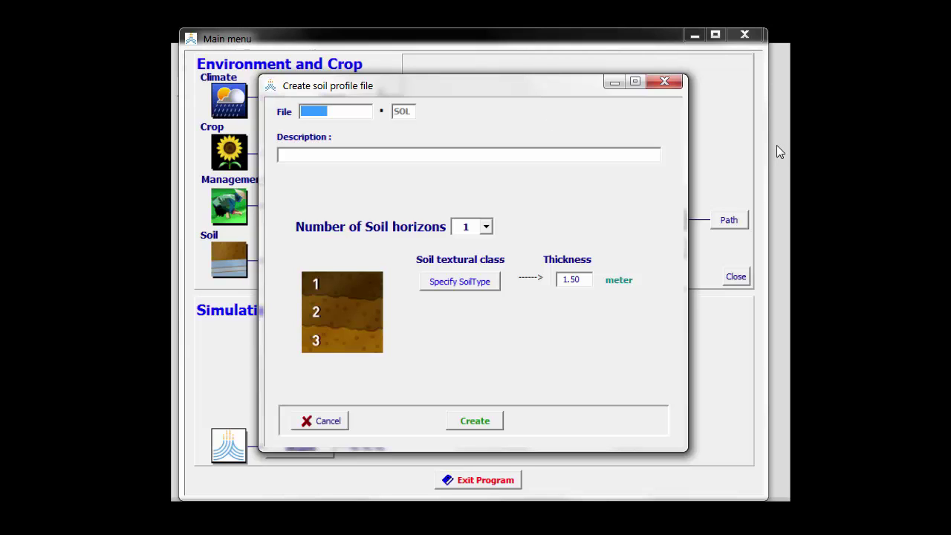
{"action": "type", "text": "Loam3"}
{"action": "left_click", "coordinate": [379, 156]}
{"action": "type", "text": "3"}
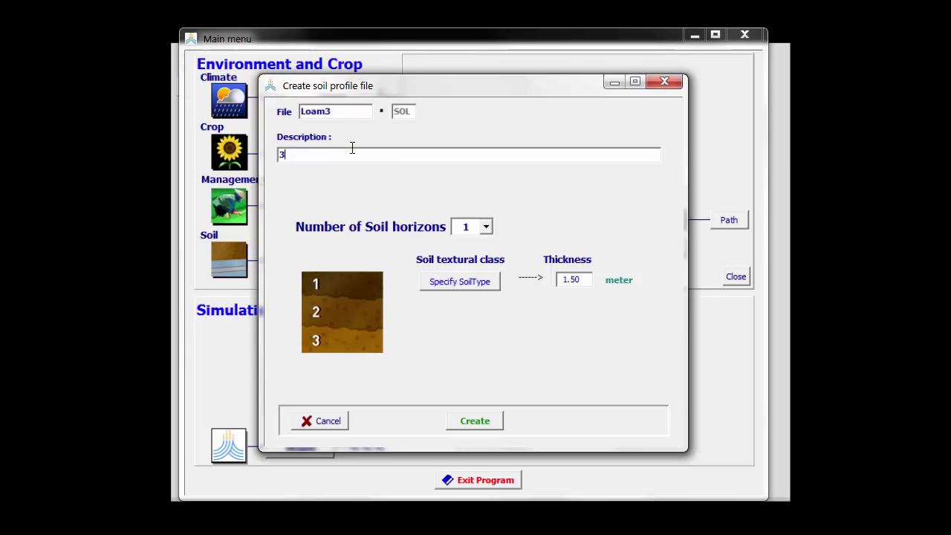
{"action": "type", "text": " layered "}
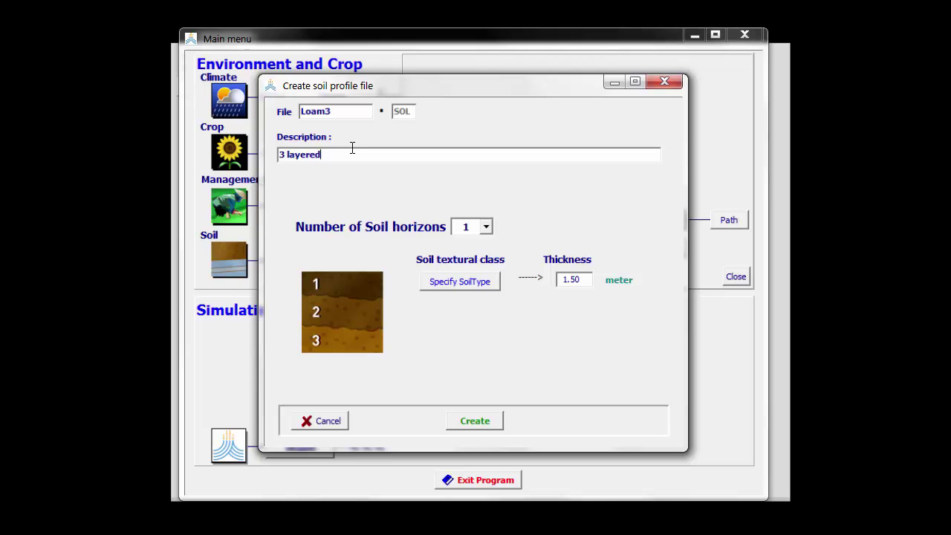
{"action": "type", "text": "loam soil"}
{"action": "left_click", "coordinate": [488, 227]}
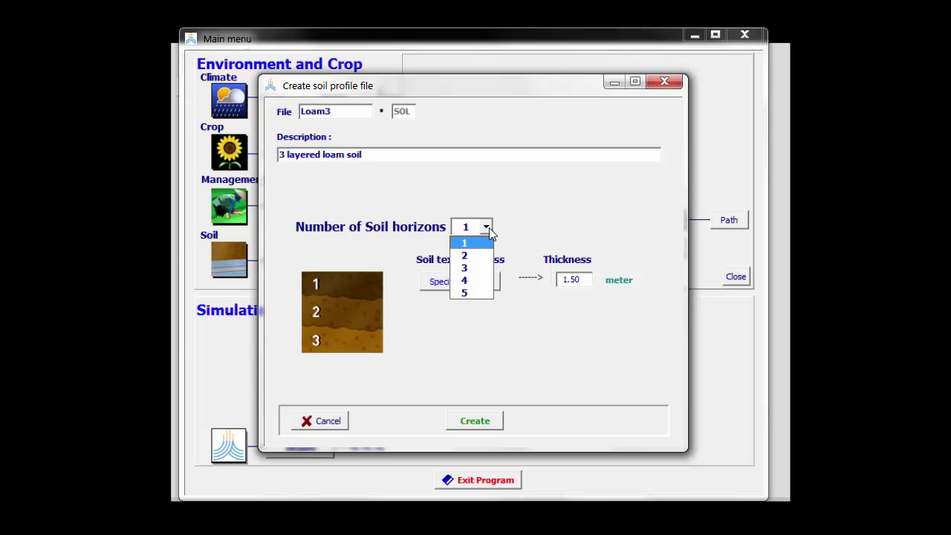
Step: Give the profile 3 horizons: sandy loam 0.30 m, then loam 0.5 m
{"action": "left_click", "coordinate": [481, 271]}
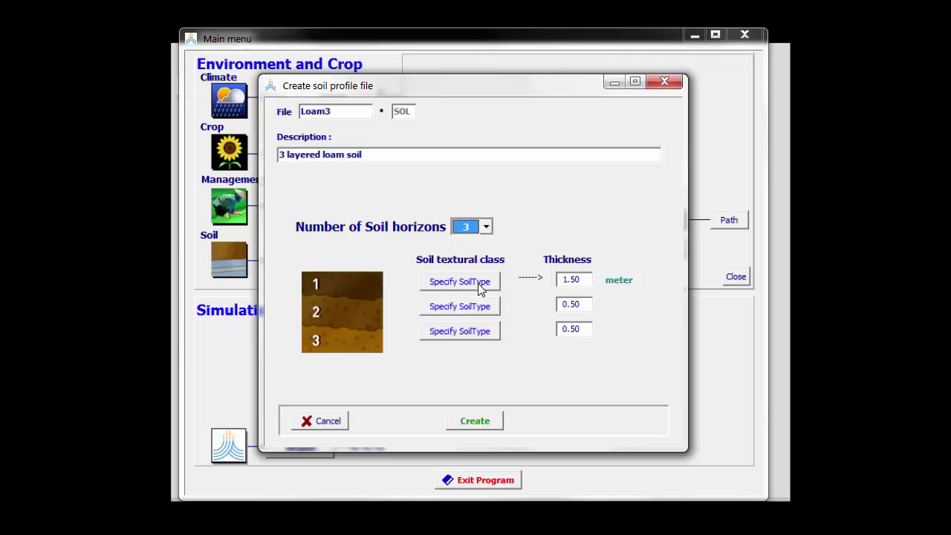
{"action": "left_click", "coordinate": [479, 289]}
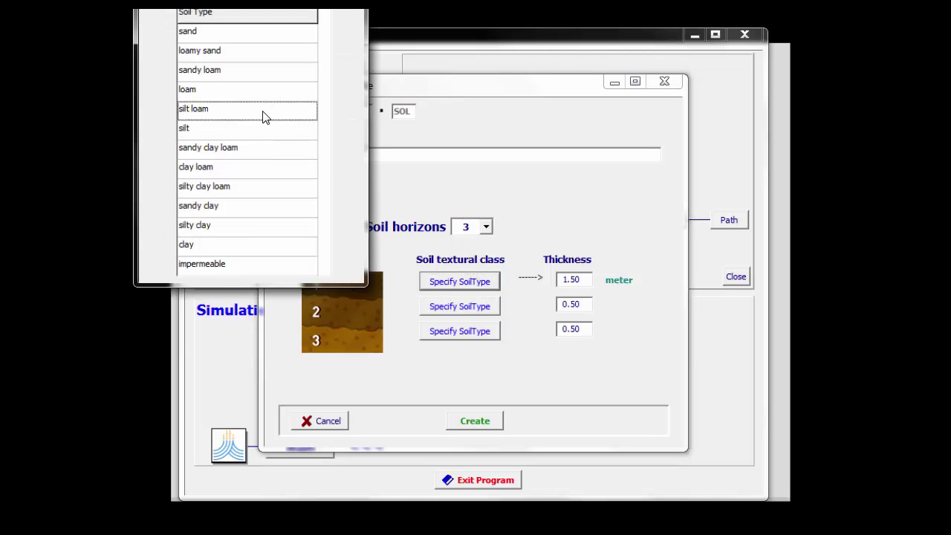
{"action": "left_click", "coordinate": [246, 72]}
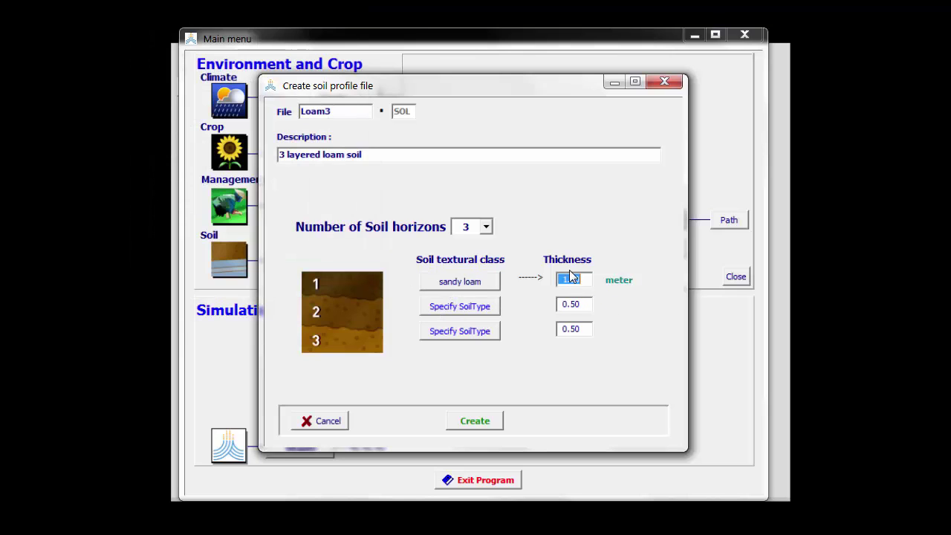
{"action": "type", "text": "0.30"}
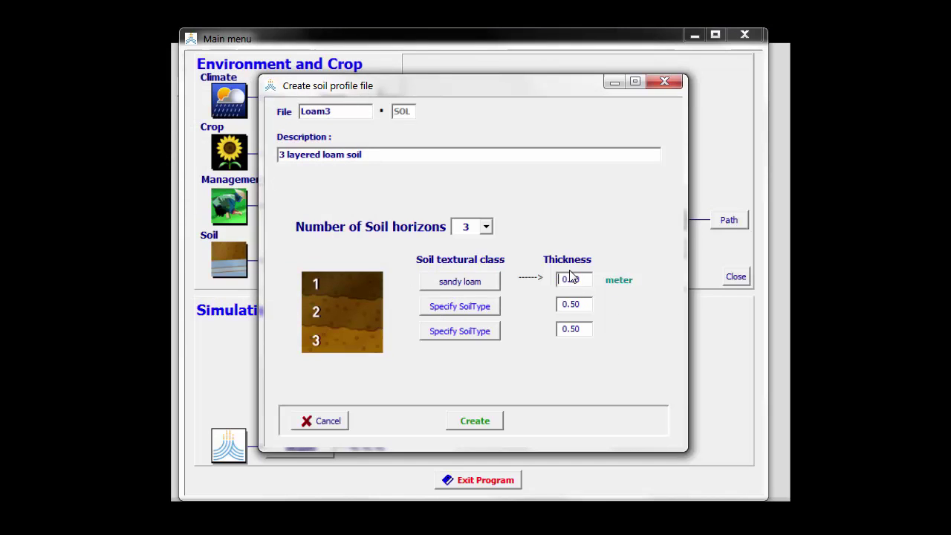
{"action": "left_click", "coordinate": [496, 306]}
{"action": "left_click", "coordinate": [189, 92]}
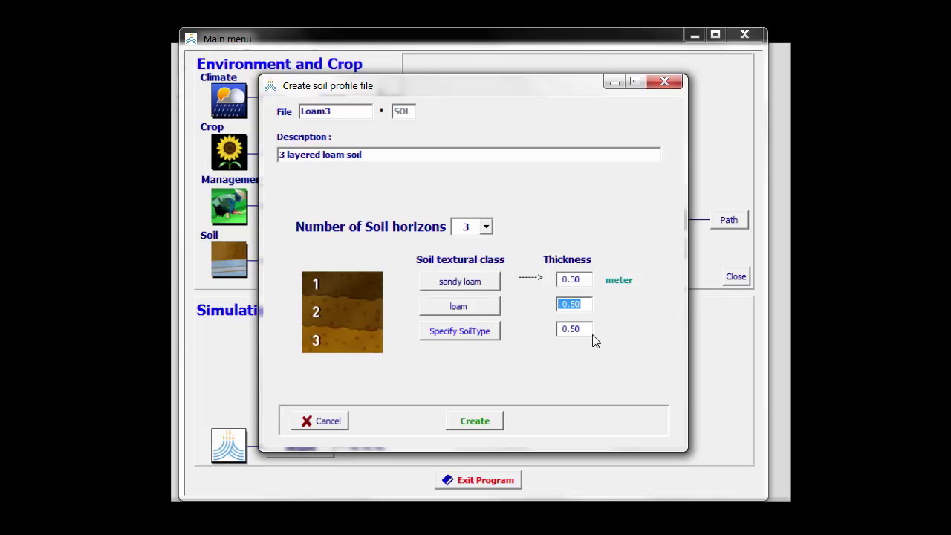
{"action": "type", "text": "0.5"}
Step: Make the third horizon silt loam 2.00 m thick and create Loam3
{"action": "left_click", "coordinate": [464, 332]}
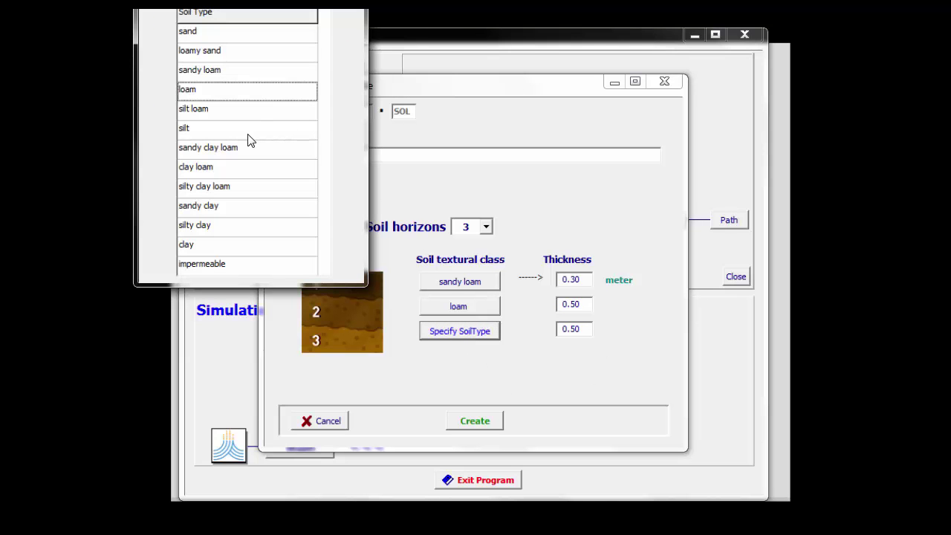
{"action": "left_click", "coordinate": [229, 105]}
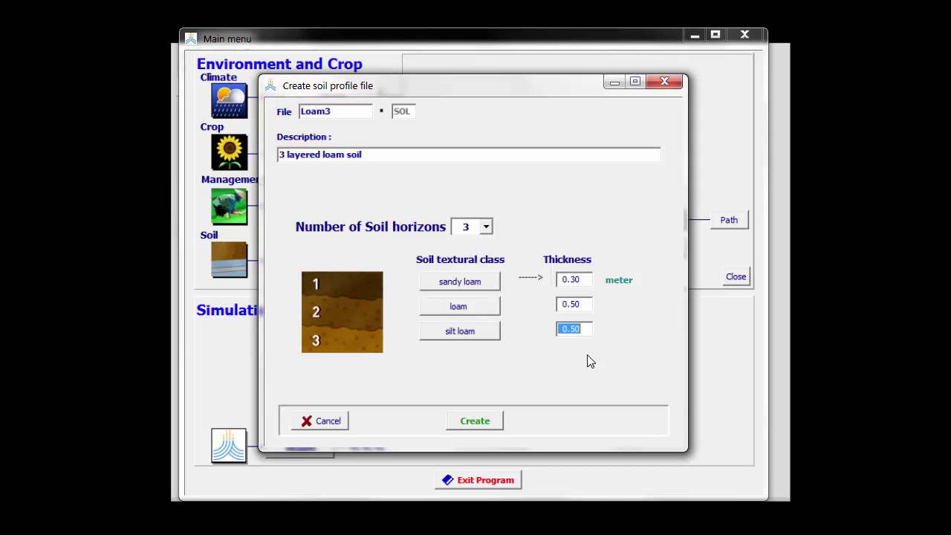
{"action": "type", "text": "2"}
{"action": "key", "text": "Return"}
{"action": "left_click_drag", "start_coordinate": [444, 411], "coordinate": [479, 435]}
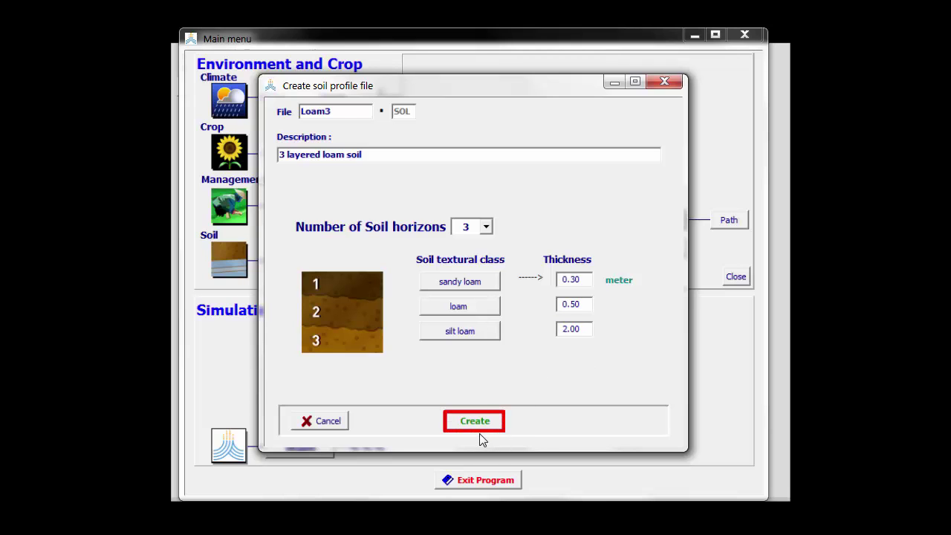
{"action": "left_click", "coordinate": [466, 421]}
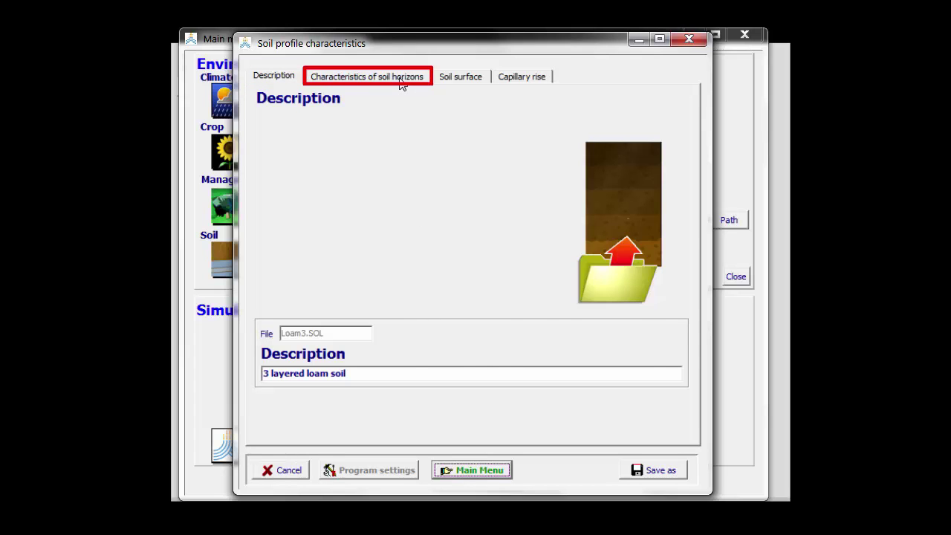
Step: Show the 'Characteristics of soil horizons' page for Loam3
{"action": "left_click", "coordinate": [377, 75]}
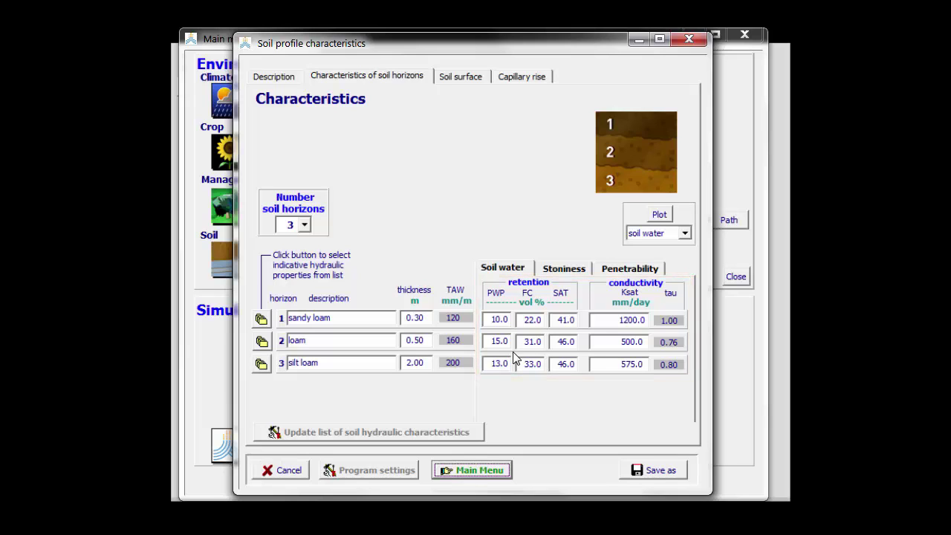
Step: Set horizon 3 Ksat to 400 mm/day and horizon 2 PWP to 11 vol %
{"action": "left_click", "coordinate": [614, 363]}
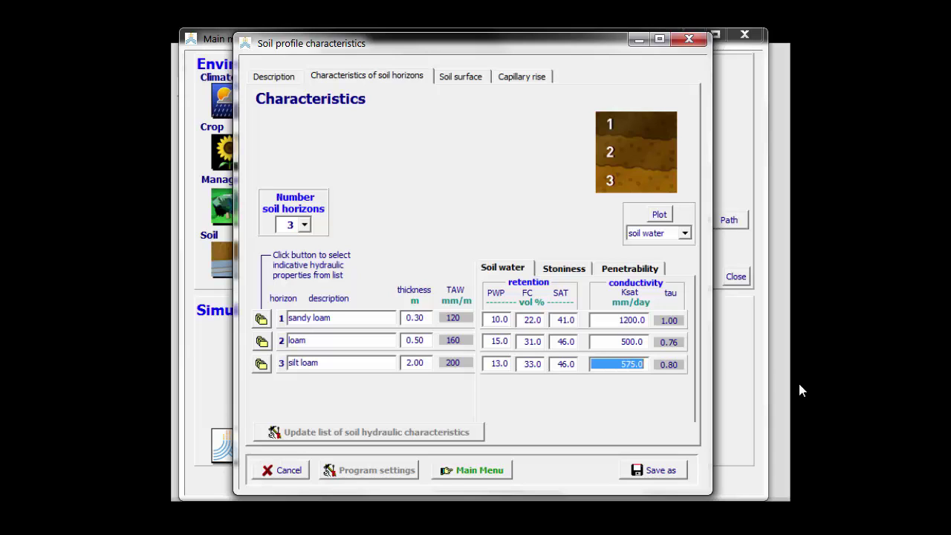
{"action": "type", "text": "400"}
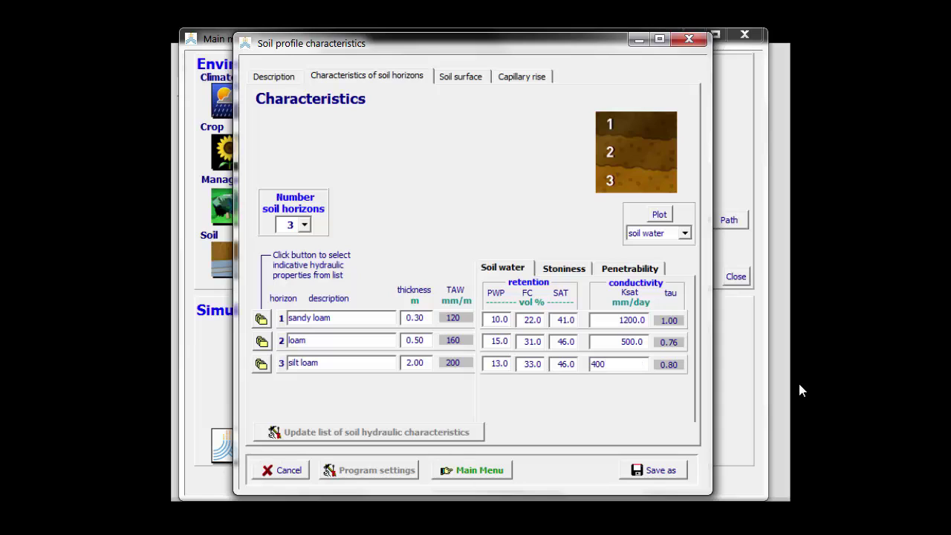
{"action": "key", "text": "Return"}
{"action": "left_click", "coordinate": [499, 340]}
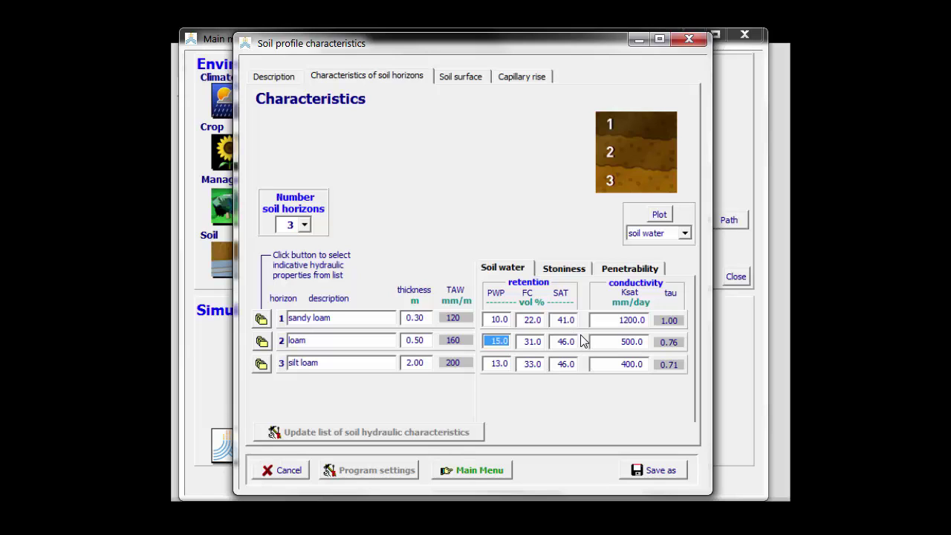
{"action": "type", "text": "11"}
{"action": "key", "text": "Return"}
Step: On the Stoniness page, set the loam horizon's gravel to 20 mass %
{"action": "left_click", "coordinate": [545, 261]}
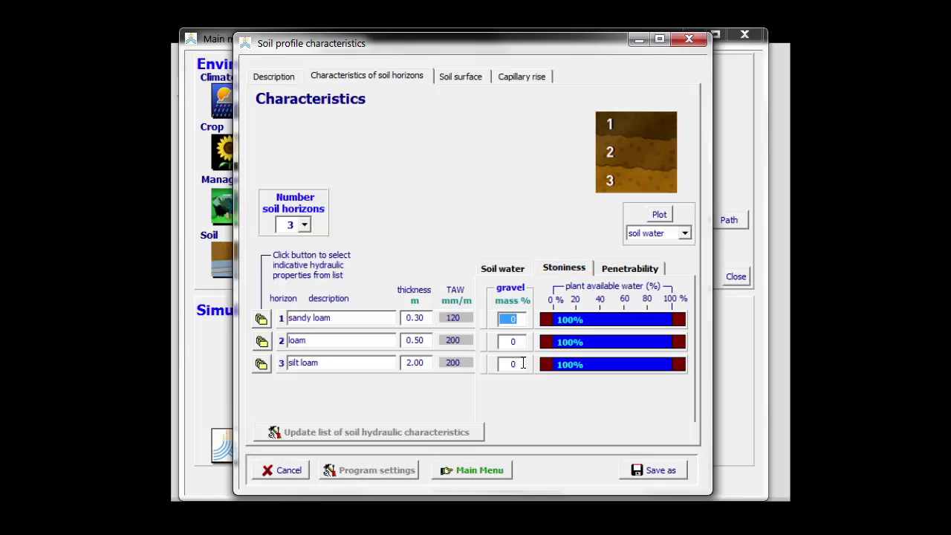
{"action": "left_click", "coordinate": [519, 343]}
{"action": "type", "text": "20"}
{"action": "key", "text": "Return"}
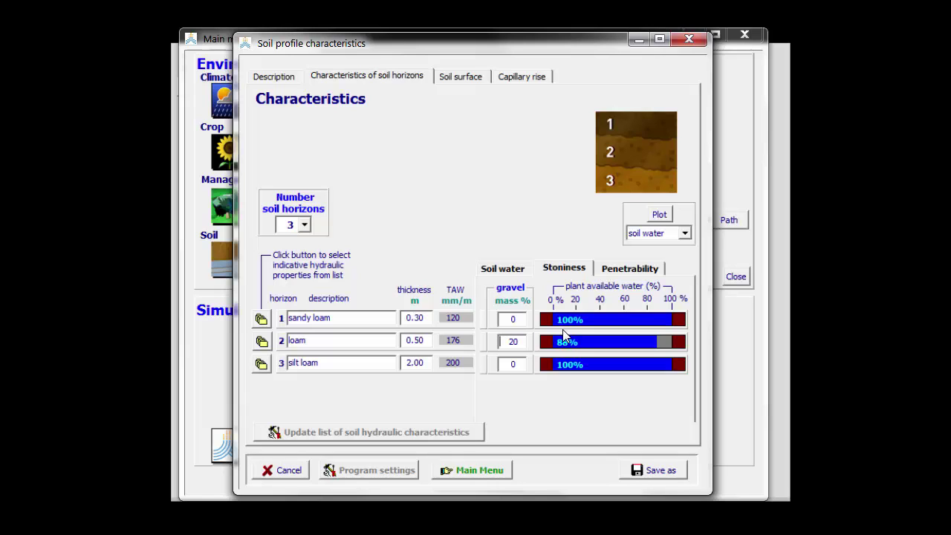
Step: On the Penetrability page, set horizon 1's root zone expansion rate to 80 %
{"action": "left_click", "coordinate": [638, 274]}
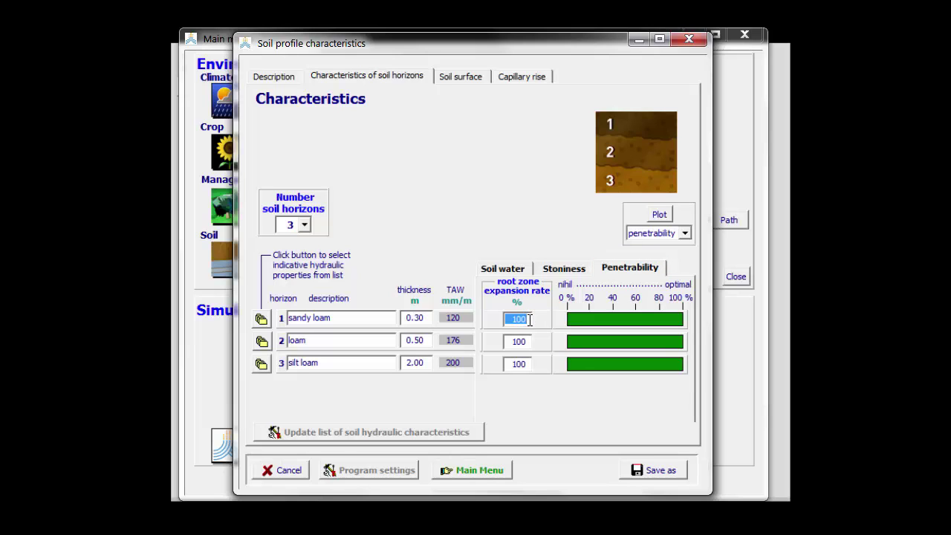
{"action": "type", "text": "80"}
{"action": "key", "text": "Return"}
Step: Show the Soil surface page with curve number 46 and 7 mm REW
{"action": "left_click", "coordinate": [480, 78]}
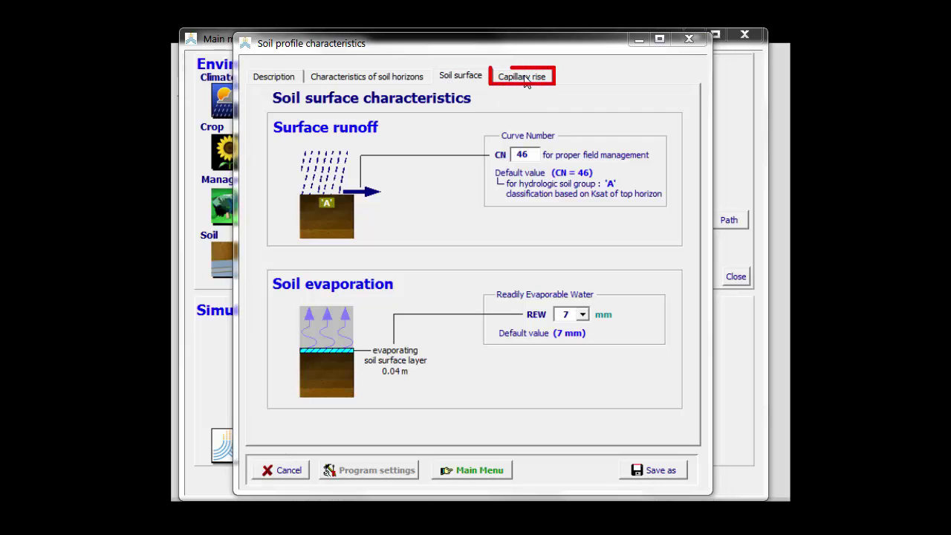
Step: Set the groundwater table depth to 2.5 m in Loam3's capillary rise settings
{"action": "left_click", "coordinate": [496, 75]}
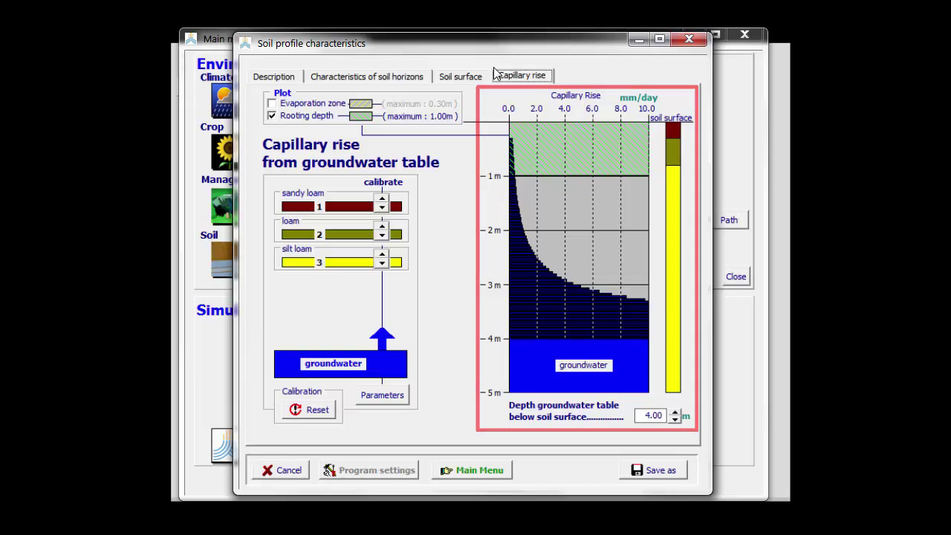
{"action": "left_click", "coordinate": [645, 414]}
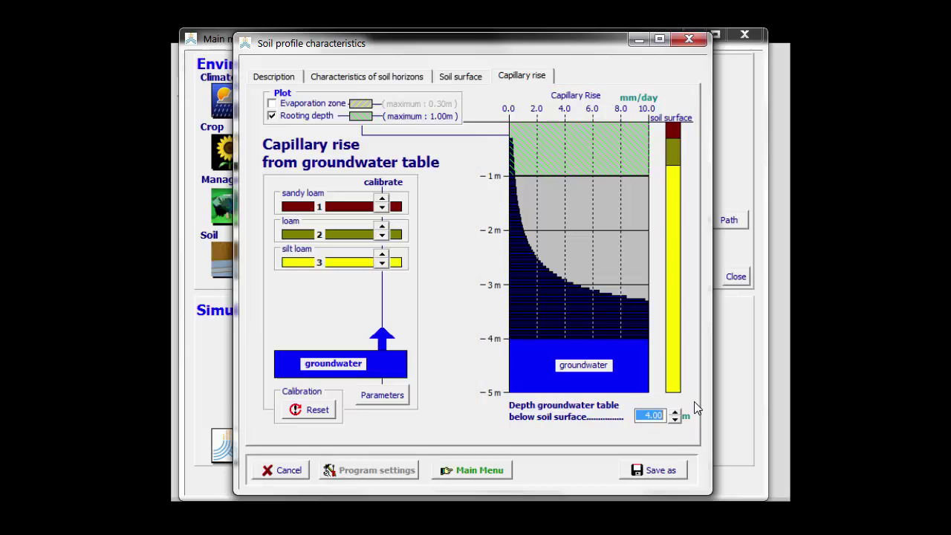
{"action": "type", "text": "2.5"}
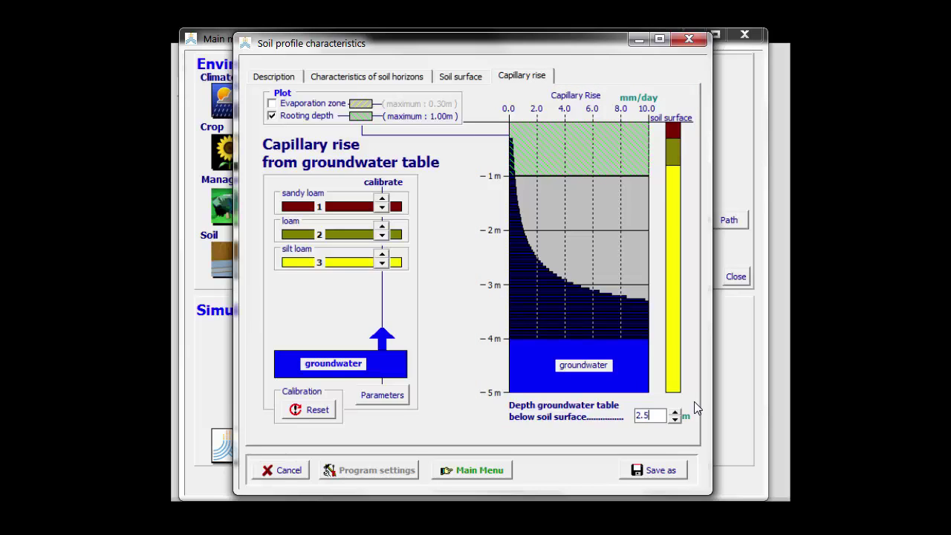
{"action": "key", "text": "Return"}
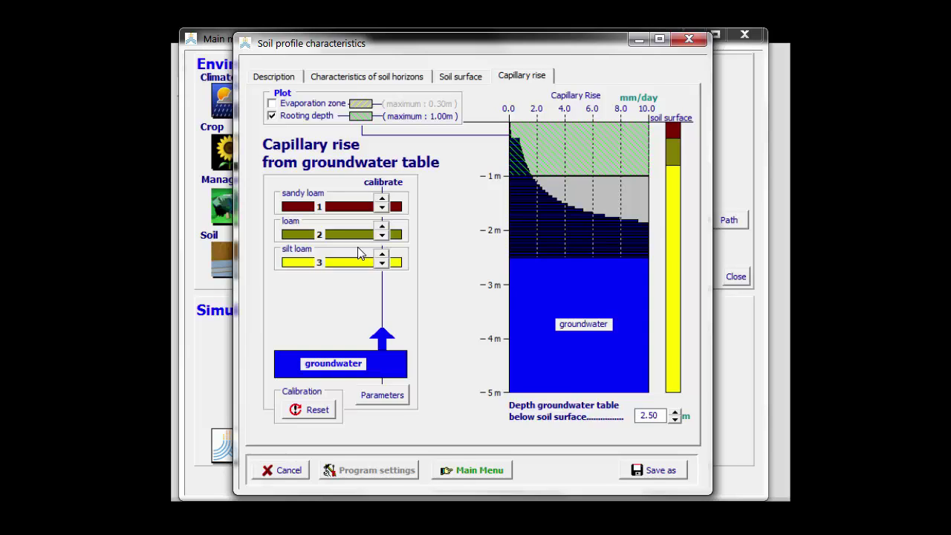
Step: Go back to the main menu, confirming the save of the Loam3.SOL changes
{"action": "left_click", "coordinate": [498, 472]}
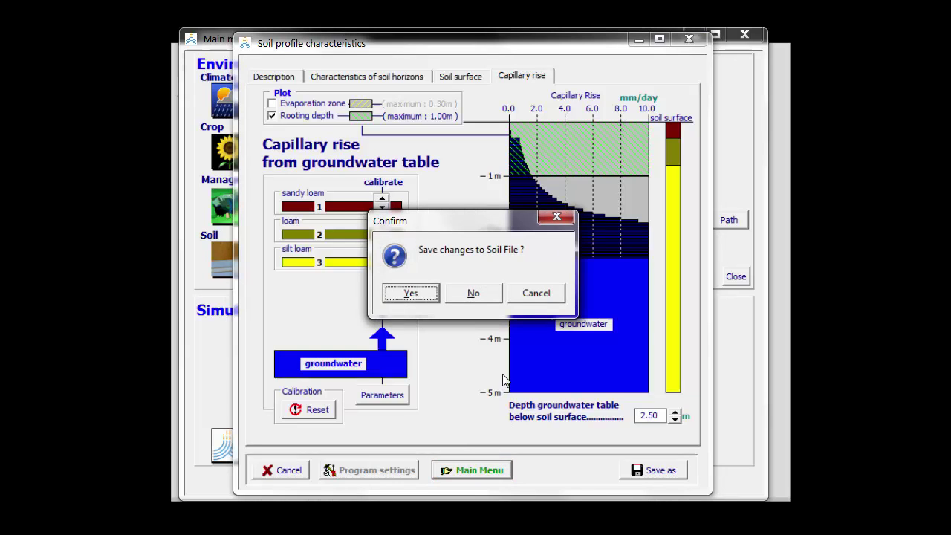
{"action": "left_click", "coordinate": [409, 294]}
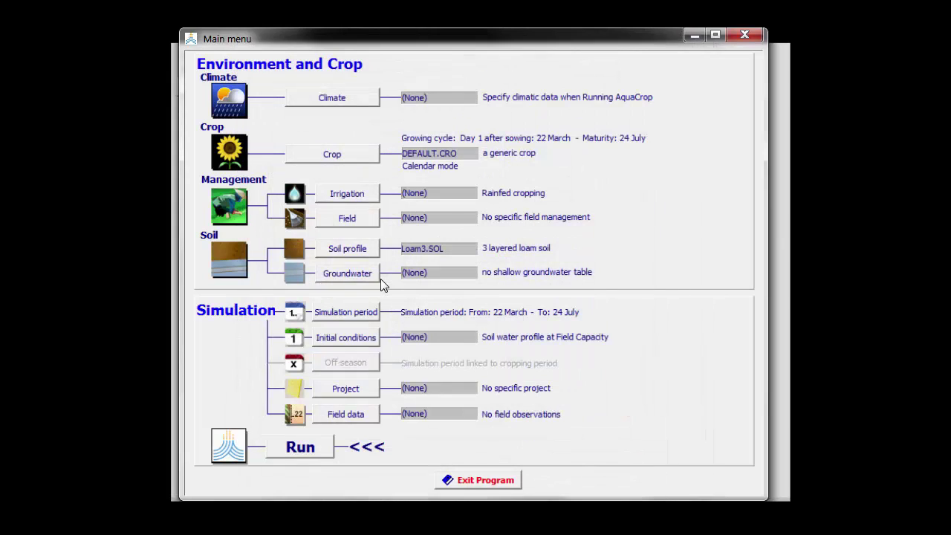